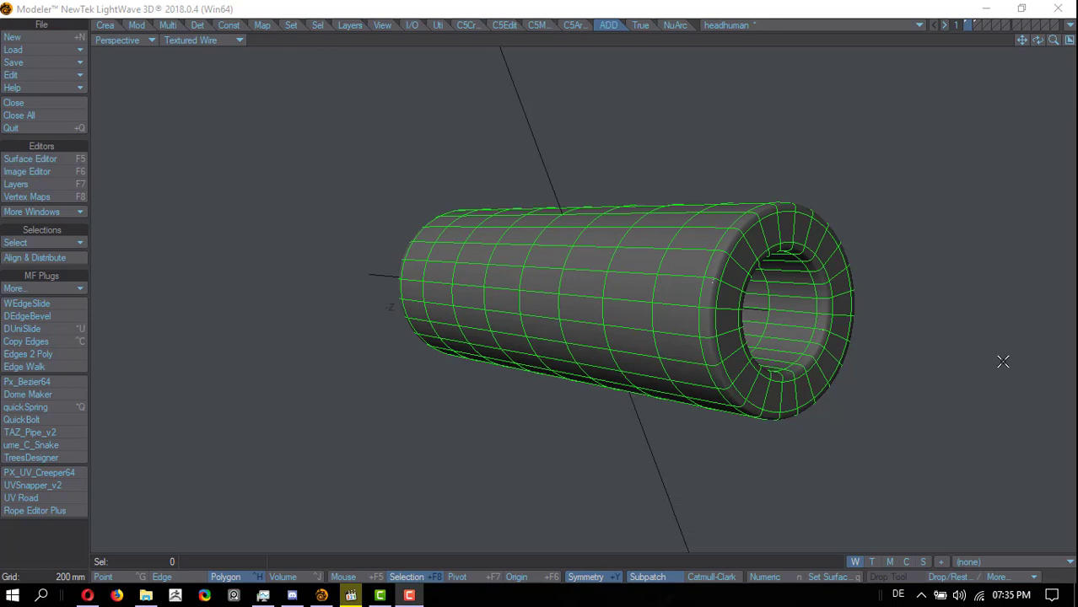
# Slide individual lengthwise edges on the side of the tube with the EditEdges tool and apply the changes.
pyautogui.scroll(5, 529, 240)
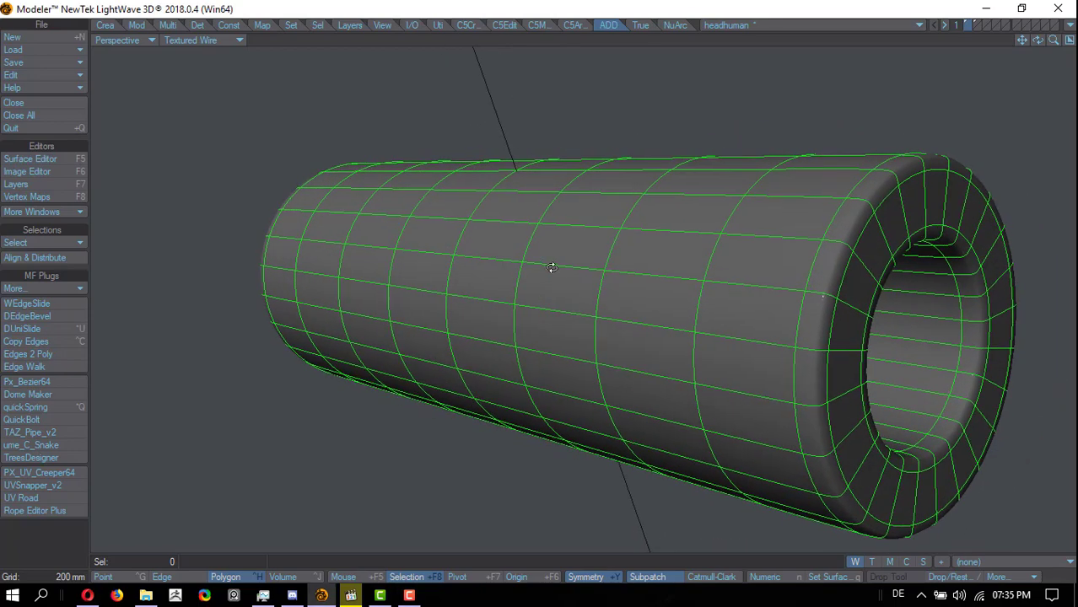
pyautogui.hotkey('ctrl', 'g')
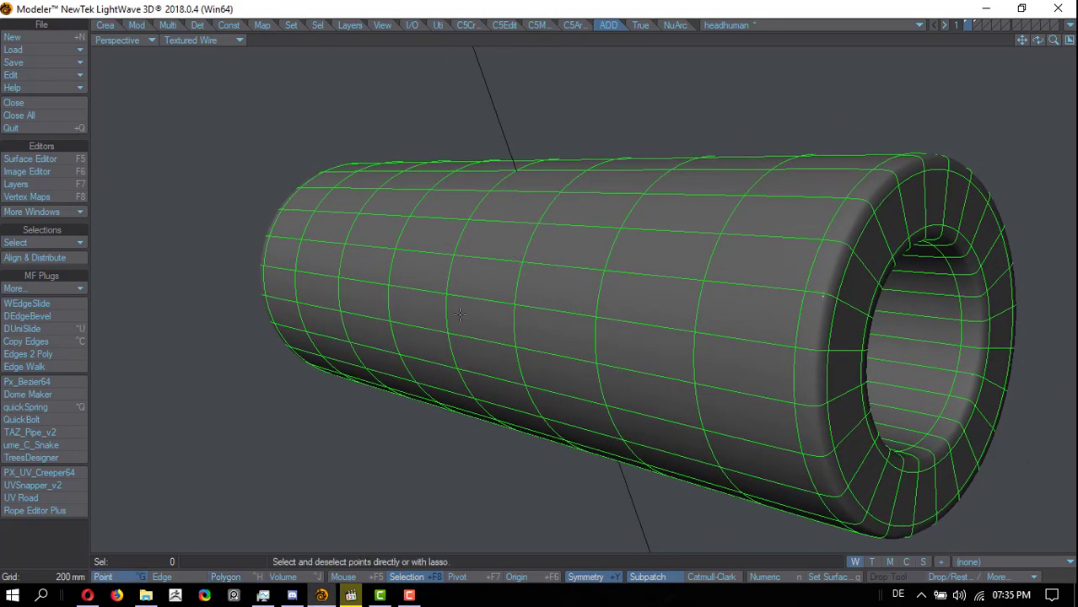
pyautogui.hotkey('ctrl', 'h')
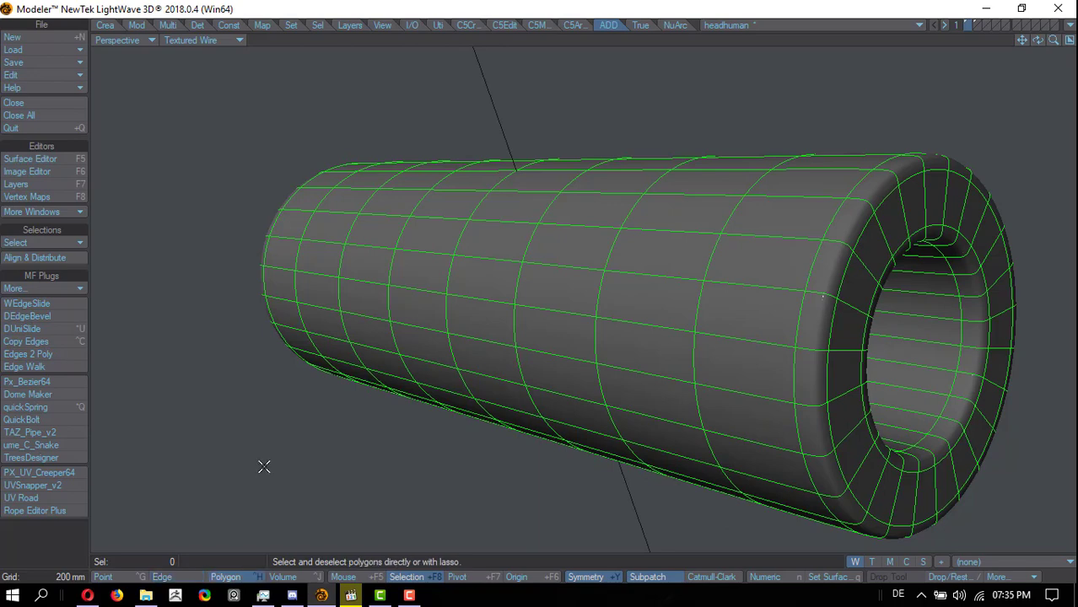
pyautogui.keyDown('ctrl'); pyautogui.keyDown('shift'); pyautogui.click(566, 265); pyautogui.keyUp('shift'); pyautogui.keyUp('ctrl')
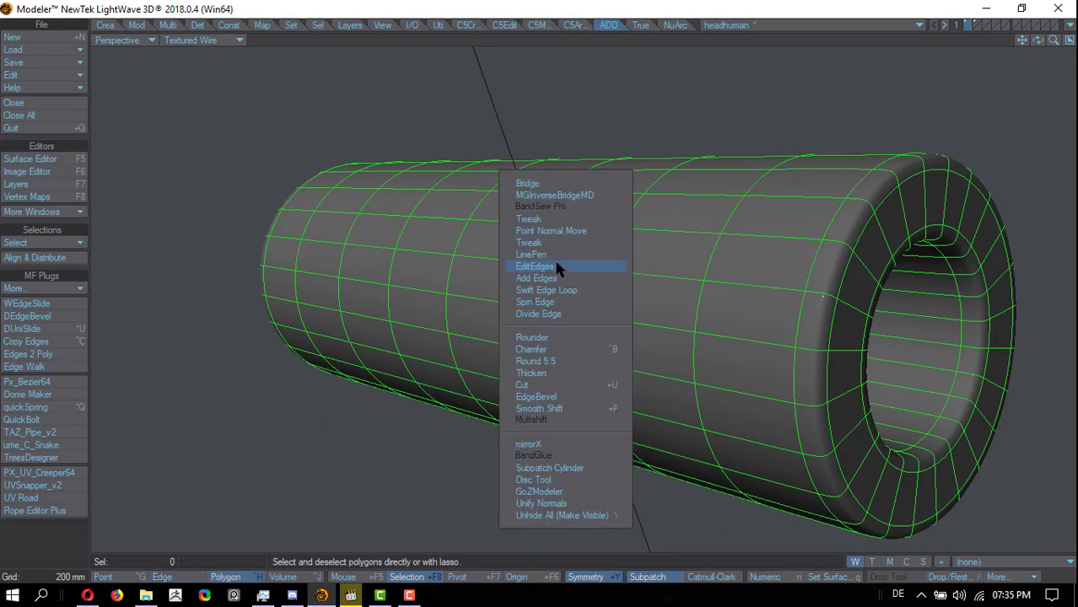
pyautogui.click(555, 266)
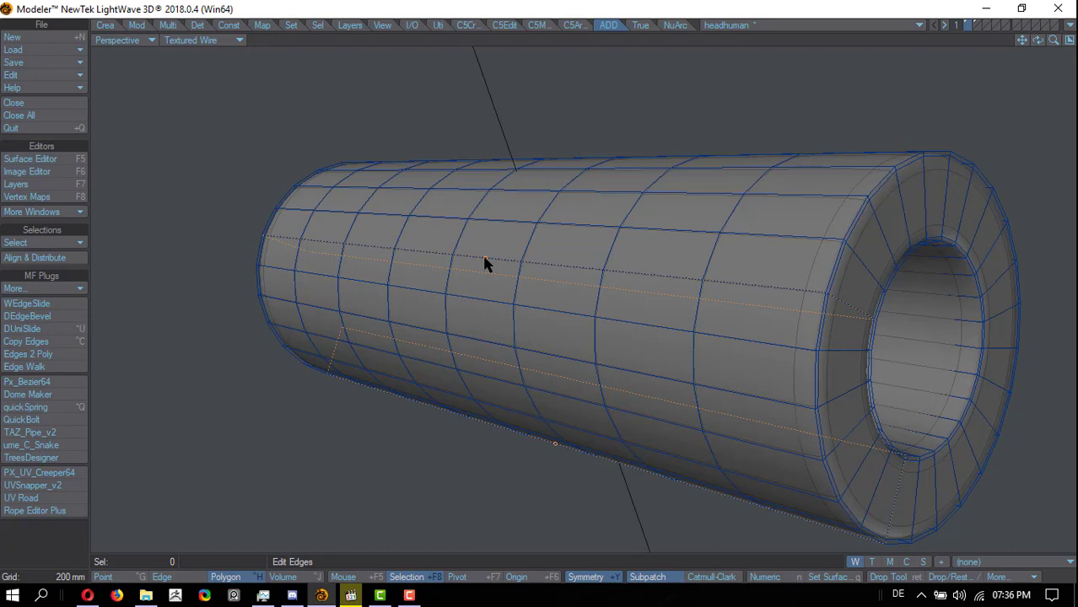
pyautogui.moveTo(485, 258)
pyautogui.mouseDown()
pyautogui.moveTo(526, 191)
pyautogui.moveTo(486, 325)
pyautogui.moveTo(519, 202)
pyautogui.moveTo(491, 272)
pyautogui.moveTo(498, 245)
pyautogui.moveTo(493, 253)
pyautogui.mouseUp()
pyautogui.moveTo(482, 295); pyautogui.dragTo(497, 277)
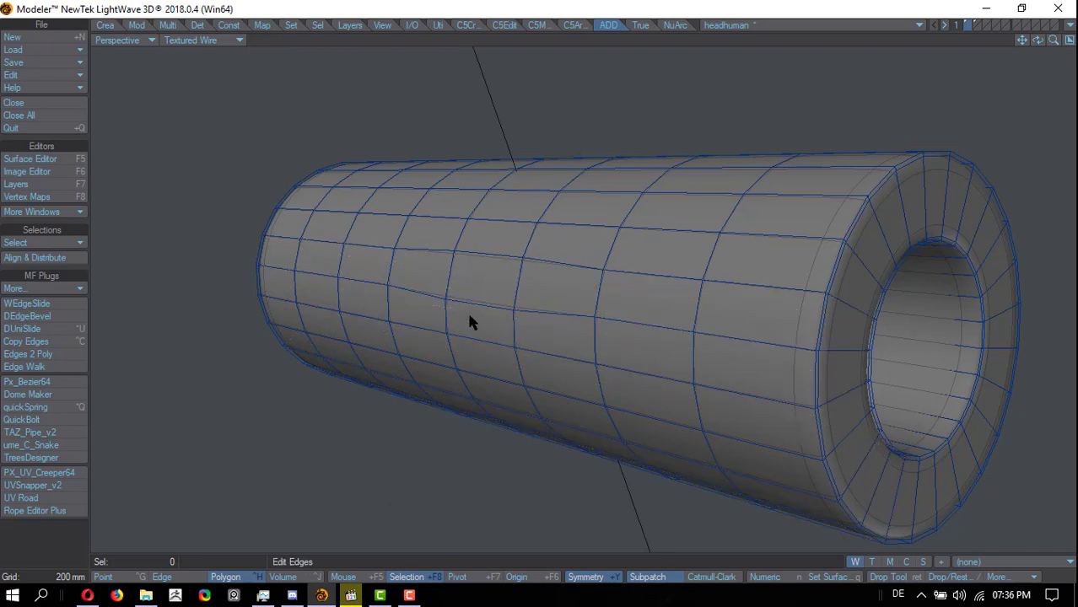
pyautogui.keyDown('alt'); pyautogui.moveTo(469, 319); pyautogui.dragTo(515, 308); pyautogui.keyUp('alt')
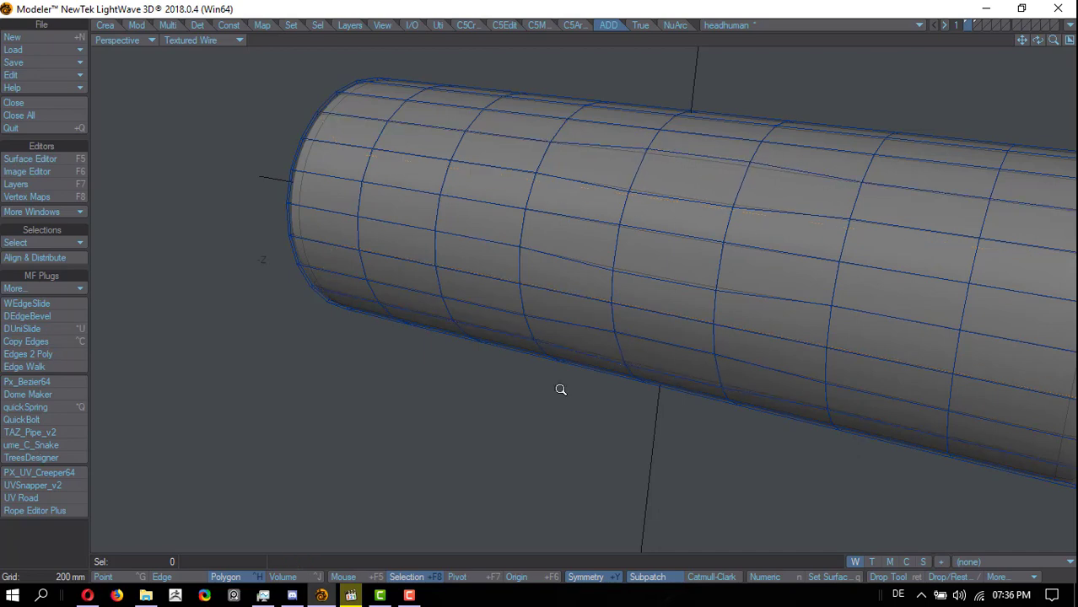
pyautogui.keyDown('alt'); pyautogui.moveTo(561, 390); pyautogui.dragTo(707, 211); pyautogui.keyUp('alt')
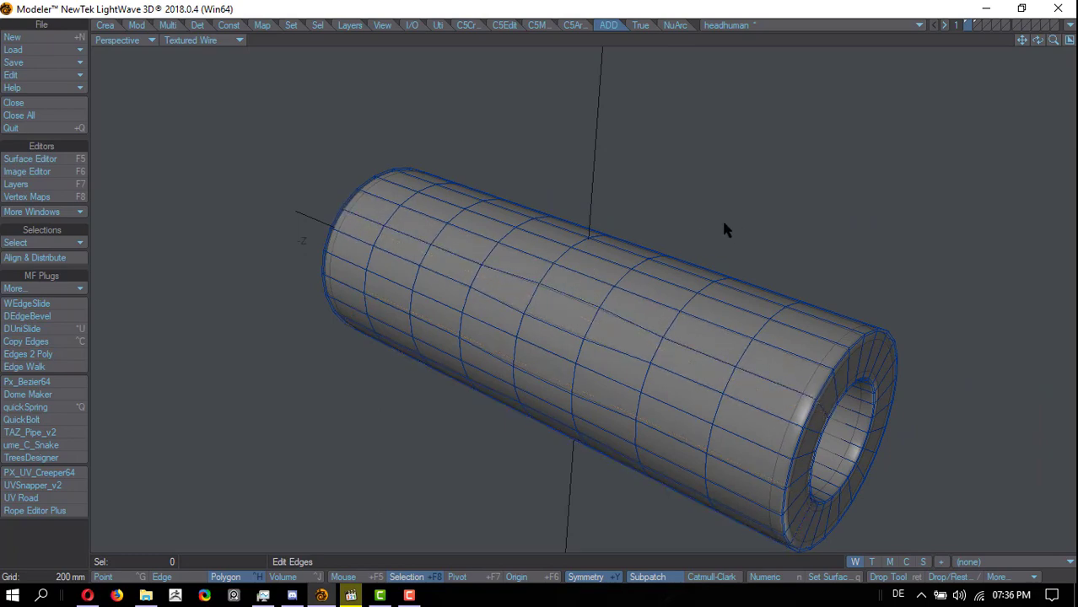
pyautogui.press('Return')
pyautogui.keyDown('ctrl'); pyautogui.keyDown('alt'); pyautogui.moveTo(716, 239); pyautogui.dragTo(696, 244); pyautogui.keyUp('alt'); pyautogui.keyUp('ctrl')
pyautogui.keyDown('alt'); pyautogui.keyDown('shift'); pyautogui.moveTo(625, 308); pyautogui.dragTo(600, 326); pyautogui.keyUp('shift'); pyautogui.keyUp('alt')
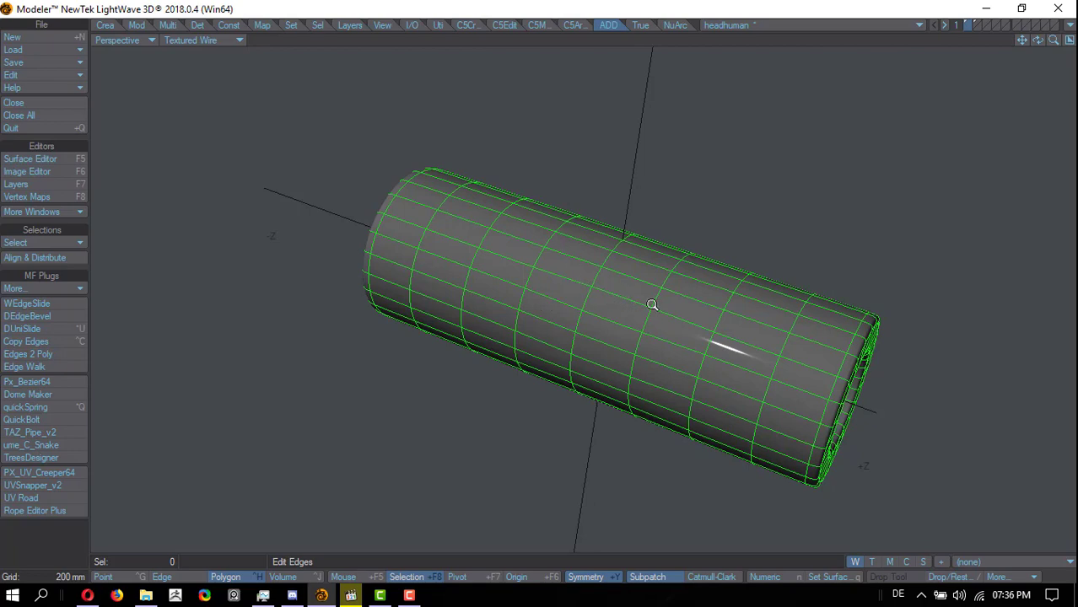
# Select a run of four connected lengthwise edges along the tube's side in edge mode and slide them with EditEdges.
pyautogui.scroll(2, 653, 305)
pyautogui.keyDown('alt'); pyautogui.moveTo(658, 315); pyautogui.dragTo(606, 306); pyautogui.keyUp('alt')
pyautogui.click(173, 576)
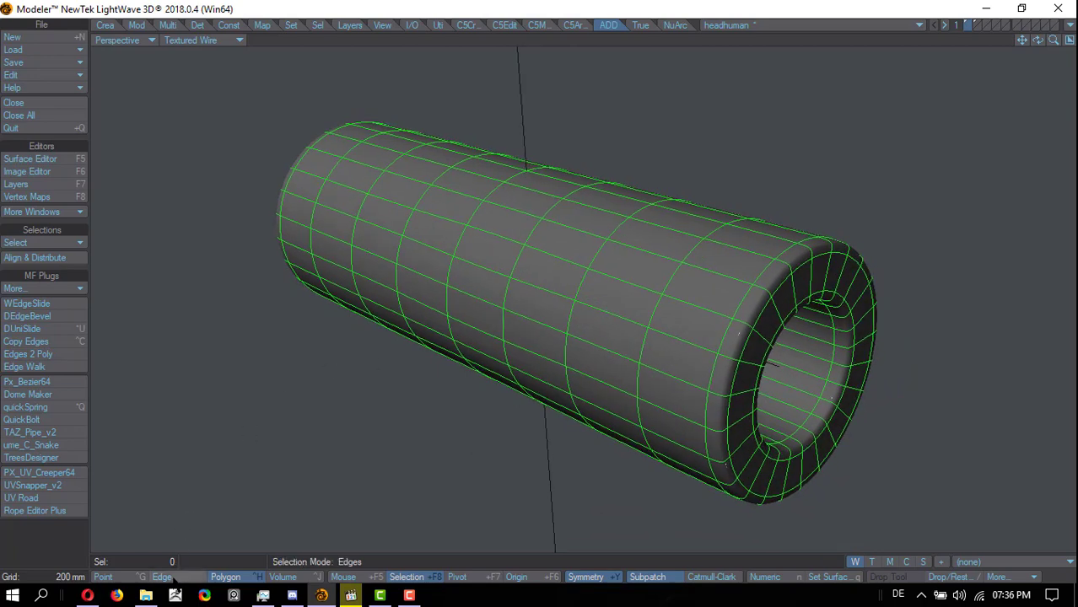
pyautogui.scroll(1, 526, 270)
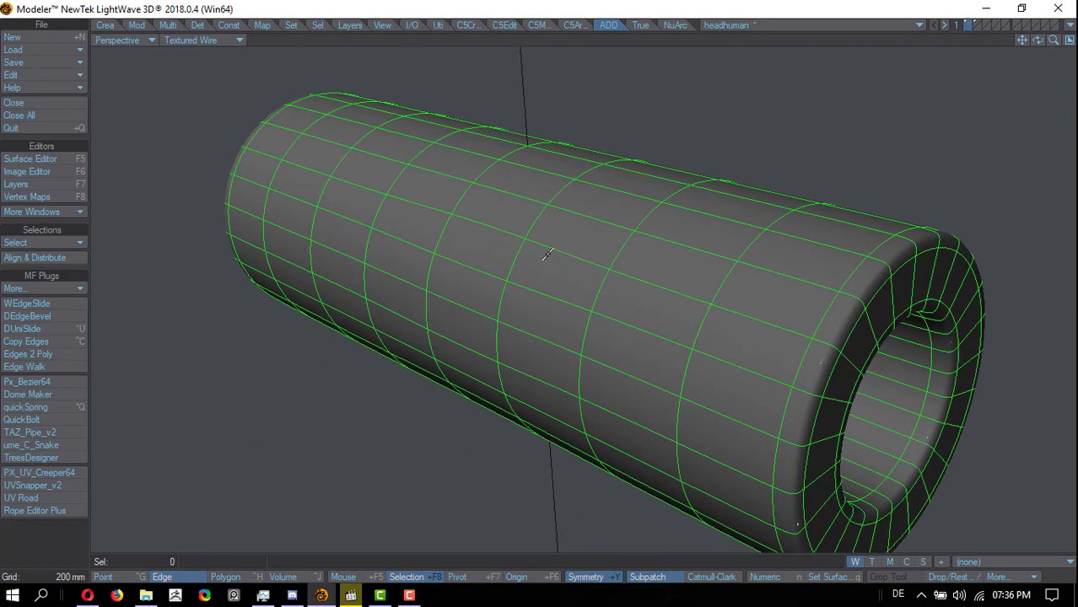
pyautogui.moveTo(543, 270); pyautogui.dragTo(477, 247)
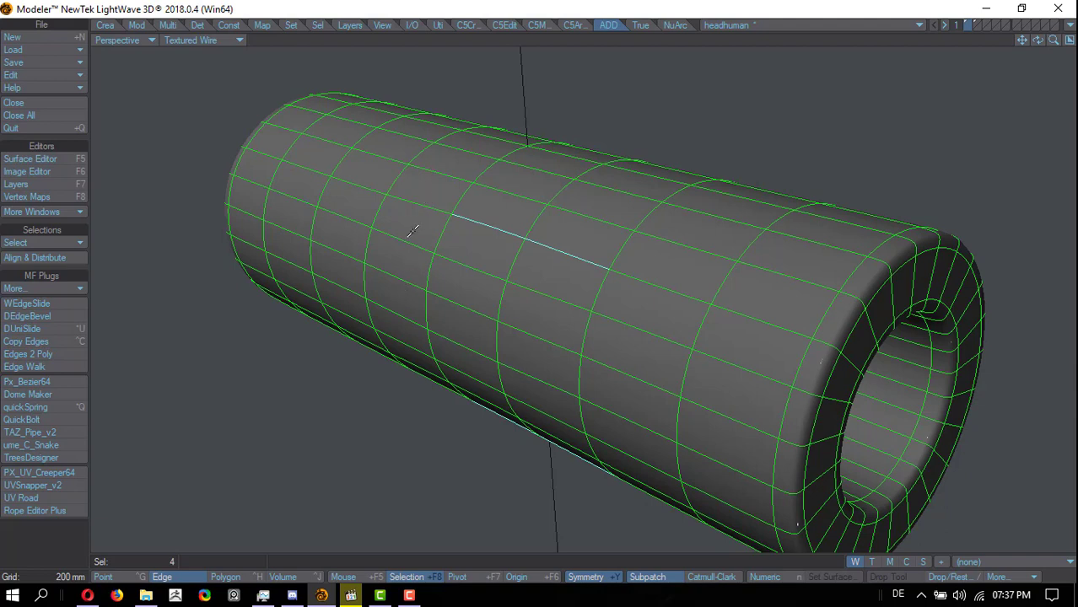
pyautogui.moveTo(412, 230); pyautogui.dragTo(436, 263)
pyautogui.moveTo(626, 296); pyautogui.dragTo(657, 278)
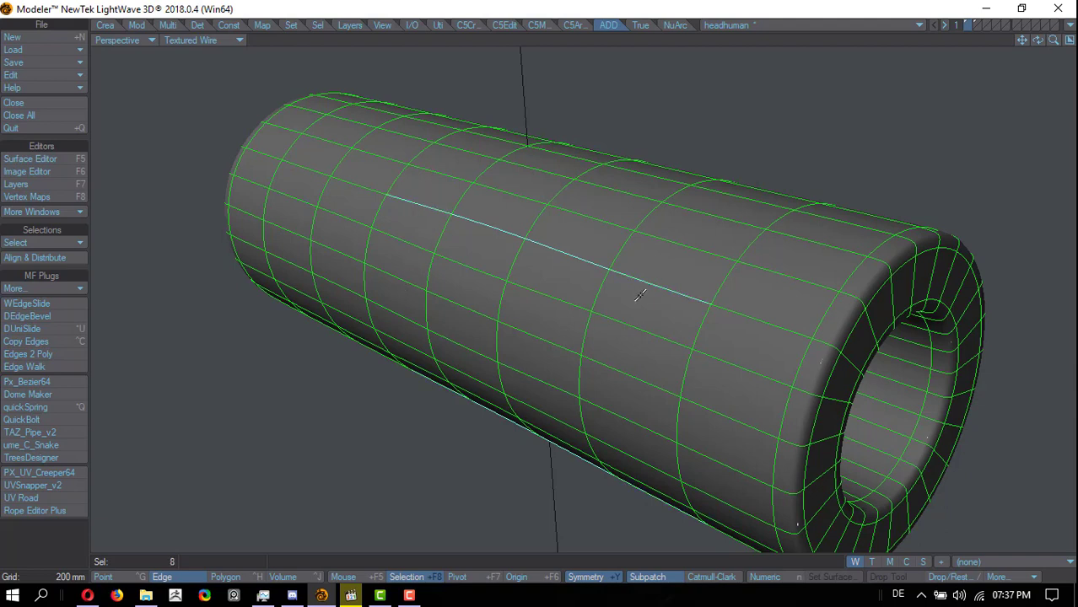
pyautogui.keyDown('ctrl'); pyautogui.keyDown('shift'); pyautogui.rightClick(632, 267); pyautogui.keyUp('shift'); pyautogui.keyUp('ctrl')
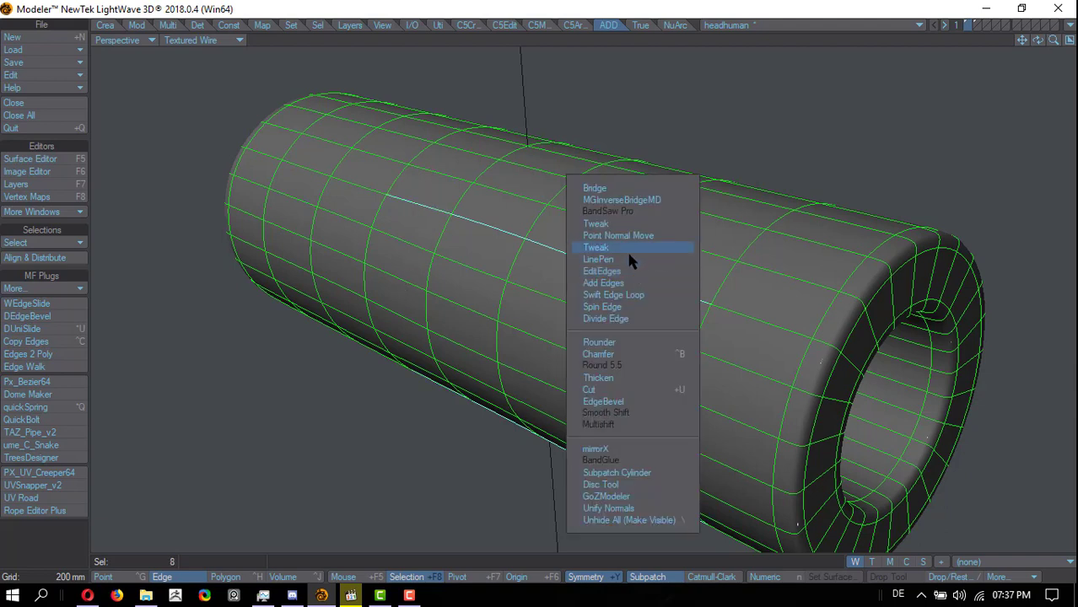
pyautogui.click(625, 269)
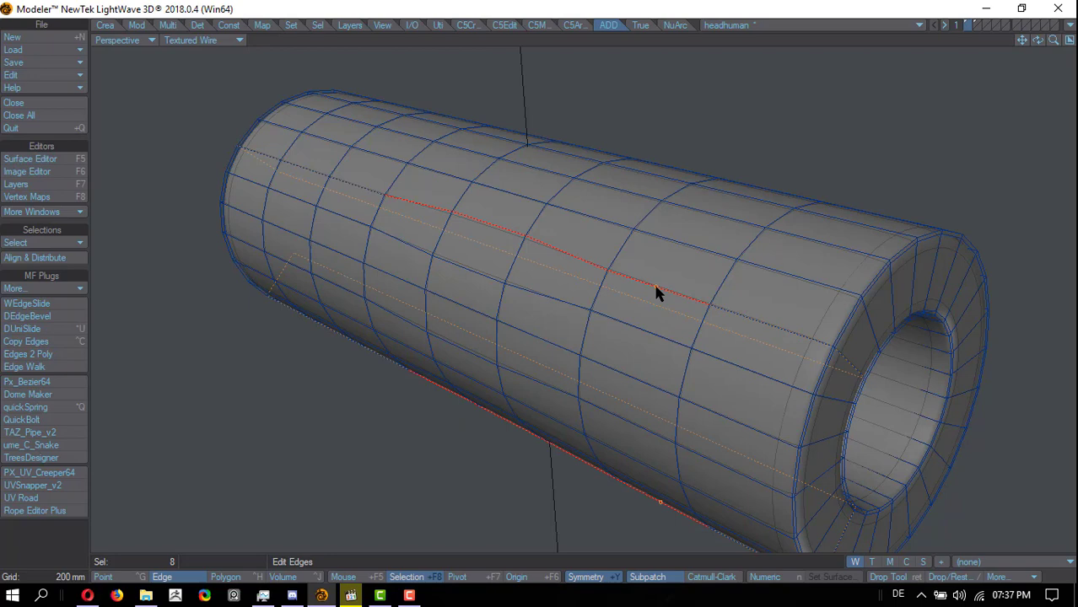
pyautogui.moveTo(656, 286)
pyautogui.mouseDown()
pyautogui.moveTo(717, 215)
pyautogui.moveTo(665, 285)
pyautogui.mouseUp()
pyautogui.moveTo(563, 241)
pyautogui.mouseDown()
pyautogui.moveTo(607, 186)
pyautogui.moveTo(570, 243)
pyautogui.moveTo(484, 225)
pyautogui.moveTo(462, 277)
pyautogui.moveTo(508, 212)
pyautogui.moveTo(486, 251)
pyautogui.moveTo(416, 216)
pyautogui.moveTo(466, 149)
pyautogui.moveTo(421, 206)
pyautogui.moveTo(451, 180)
pyautogui.moveTo(424, 219)
pyautogui.moveTo(445, 199)
pyautogui.moveTo(461, 206)
pyautogui.mouseUp()
pyautogui.press('Return')
pyautogui.press('a')
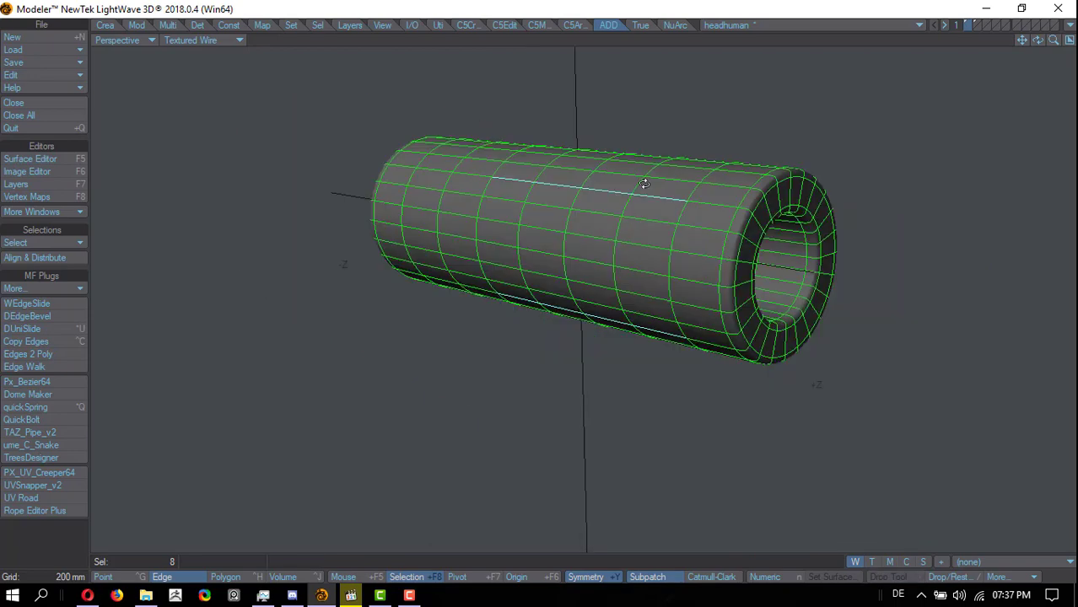
# Clear the selection, select four connected lengthwise edges near the middle of the tube and slide them 45% with DUniSlide.
pyautogui.click(670, 37)
pyautogui.keyDown('alt'); pyautogui.moveTo(639, 180); pyautogui.dragTo(578, 262); pyautogui.keyUp('alt')
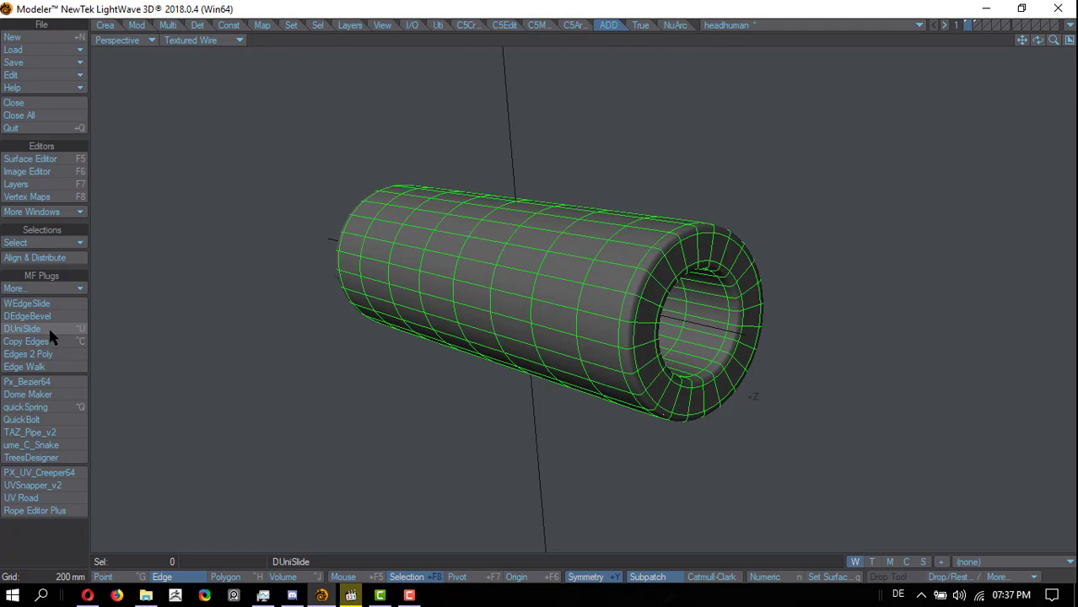
pyautogui.click(26, 328)
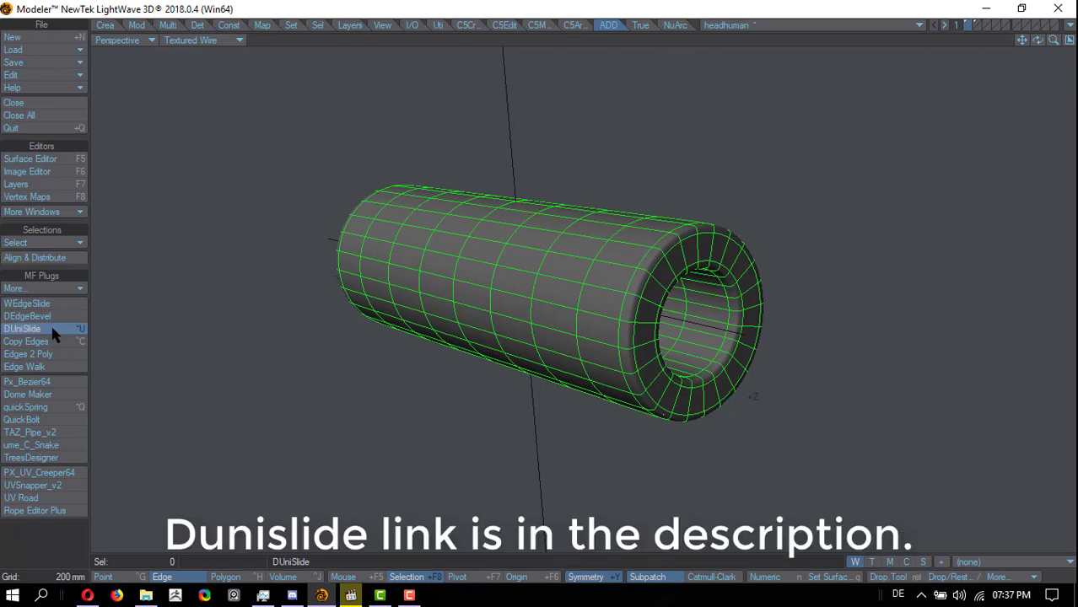
pyautogui.scroll(2, 460, 258)
pyautogui.press('Return')
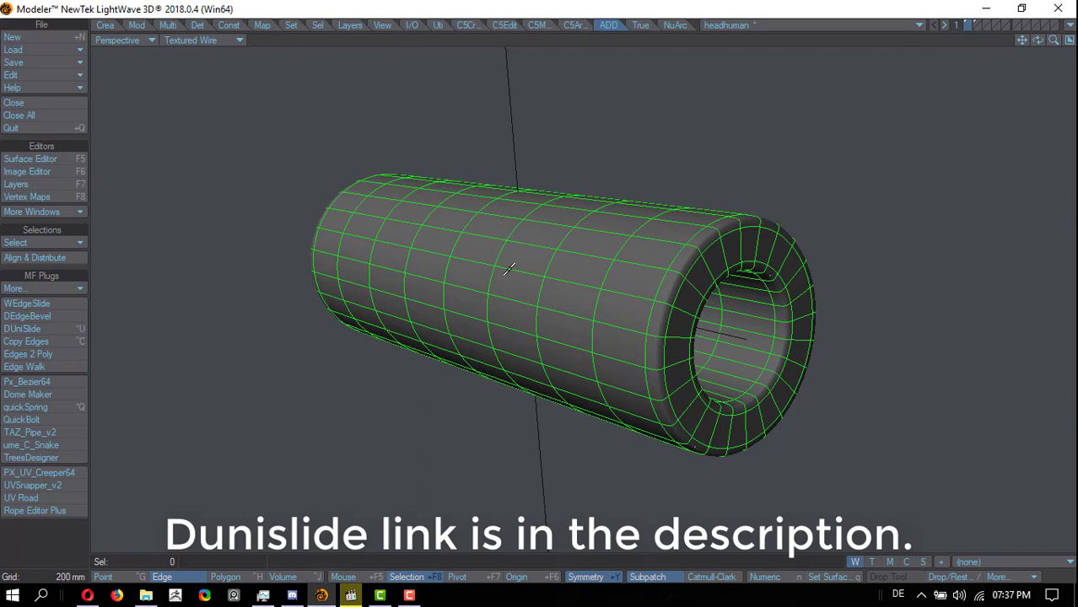
pyautogui.click(516, 271)
pyautogui.moveTo(479, 253); pyautogui.dragTo(398, 252)
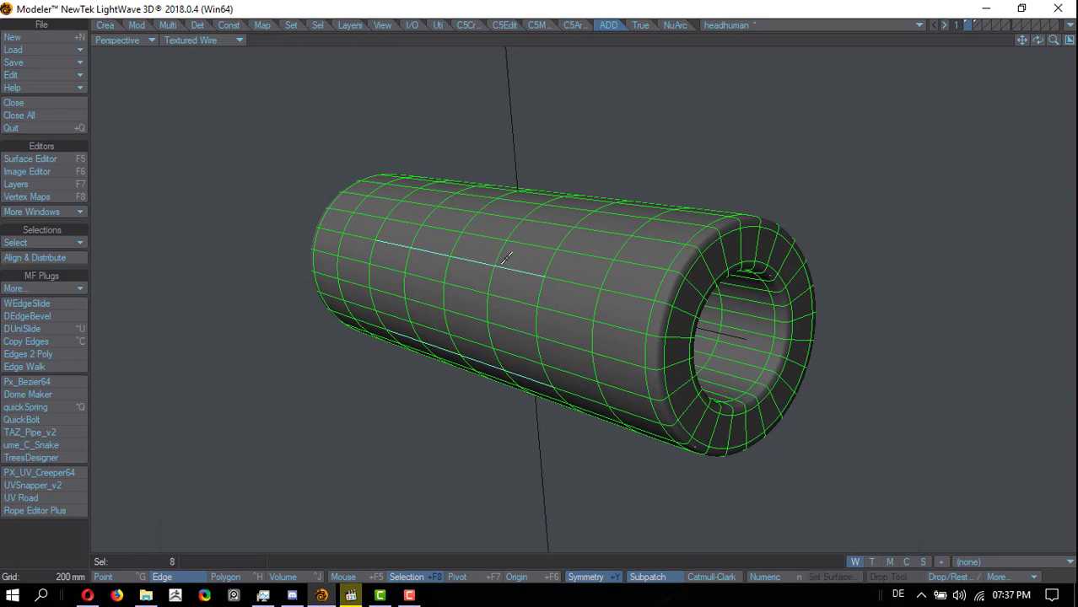
pyautogui.click(56, 329)
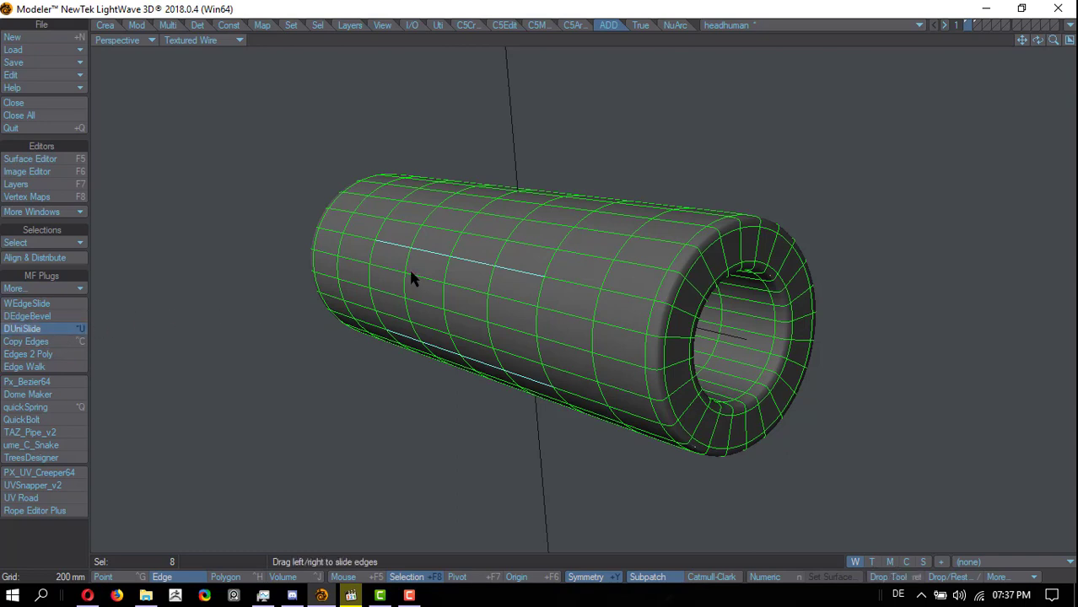
pyautogui.press('n')
pyautogui.moveTo(478, 245); pyautogui.dragTo(517, 306)
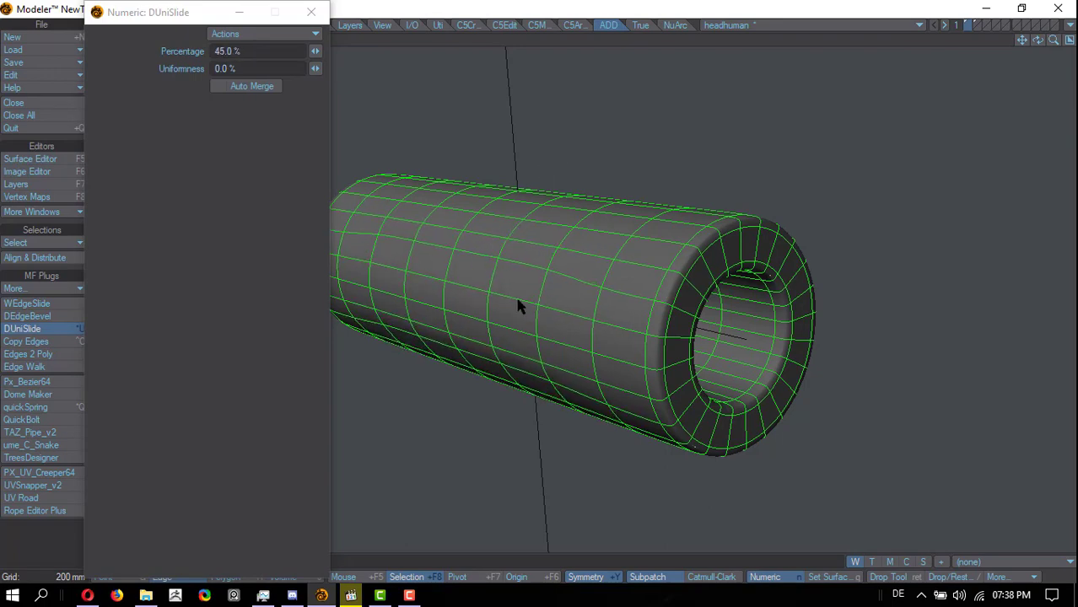
pyautogui.keyDown('alt'); pyautogui.moveTo(408, 426); pyautogui.dragTo(560, 244); pyautogui.keyUp('alt')
pyautogui.press('space')
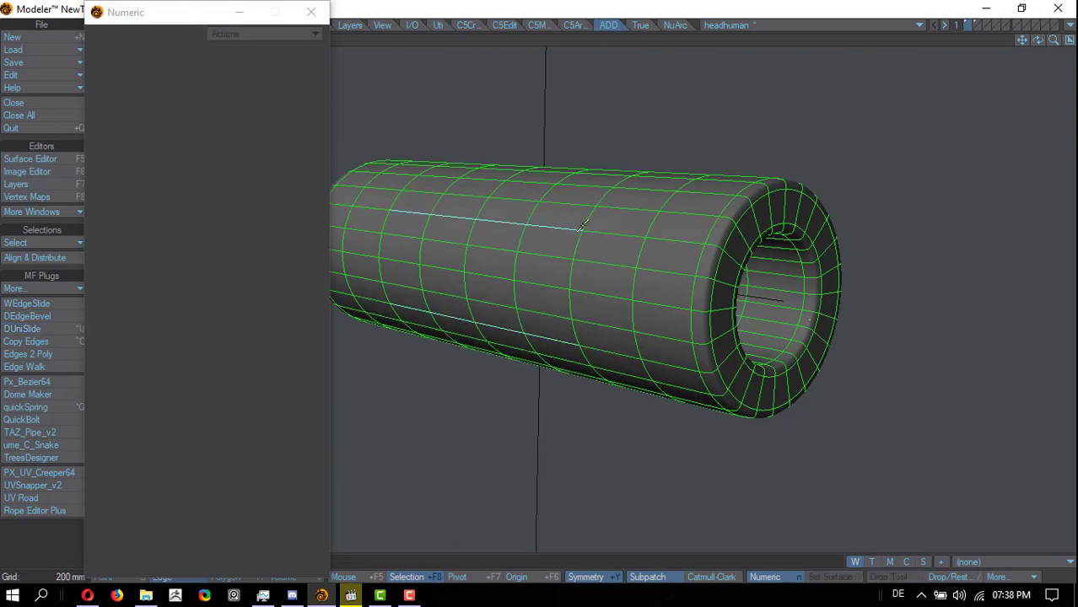
# Turn off symmetry, select a fresh run of lengthwise edges on the tube's side and slide them 34% with DUniSlide.
pyautogui.click(642, 35)
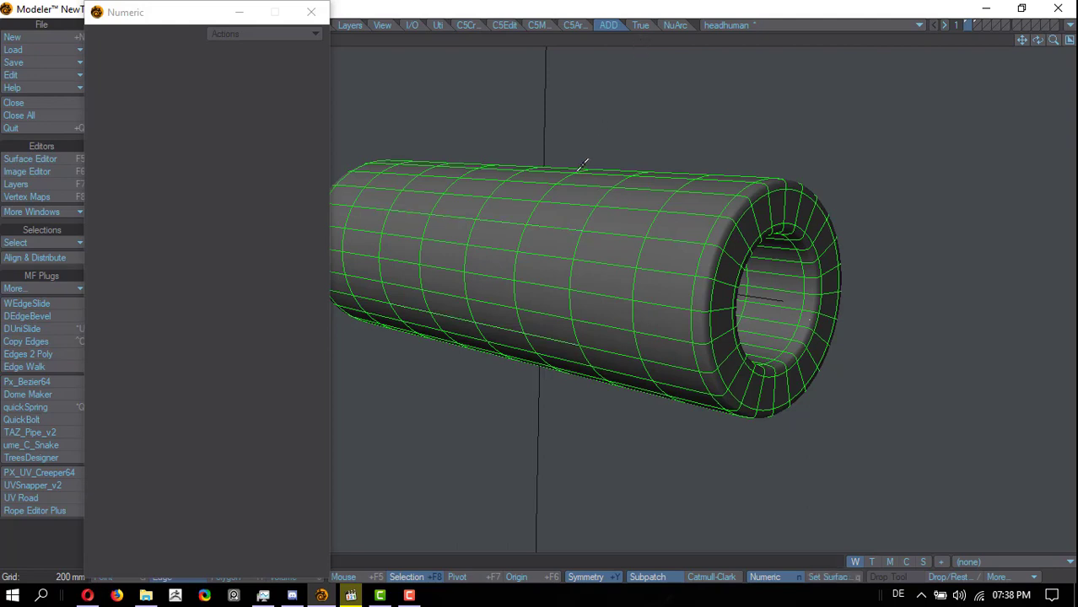
pyautogui.hotkey('shift', 'y')
pyautogui.moveTo(420, 204)
pyautogui.mouseDown()
pyautogui.moveTo(428, 220)
pyautogui.moveTo(465, 230)
pyautogui.moveTo(553, 230)
pyautogui.moveTo(615, 263)
pyautogui.mouseUp()
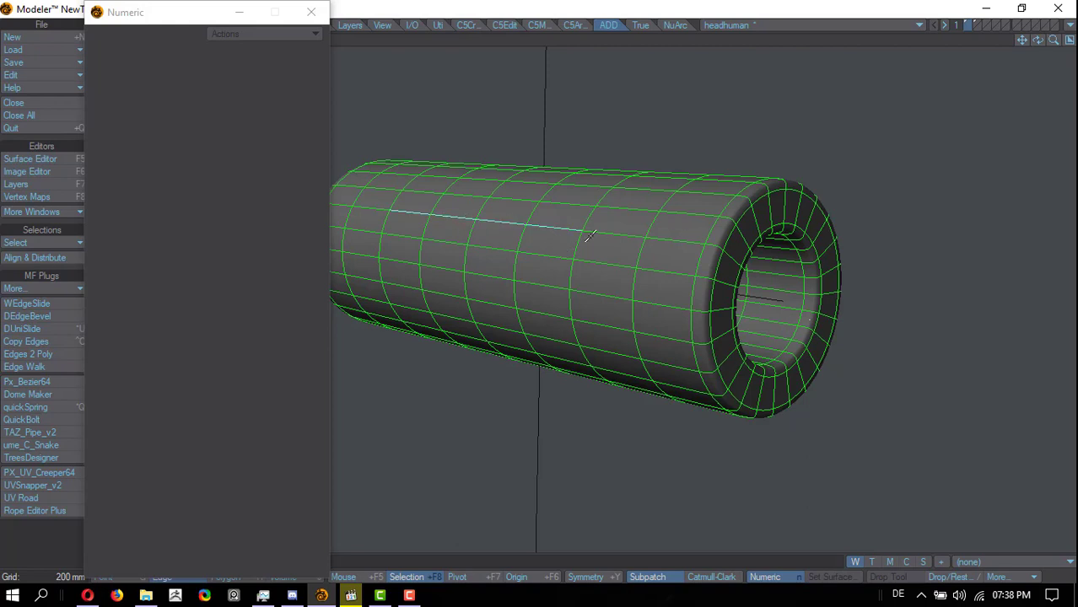
pyautogui.click(50, 328)
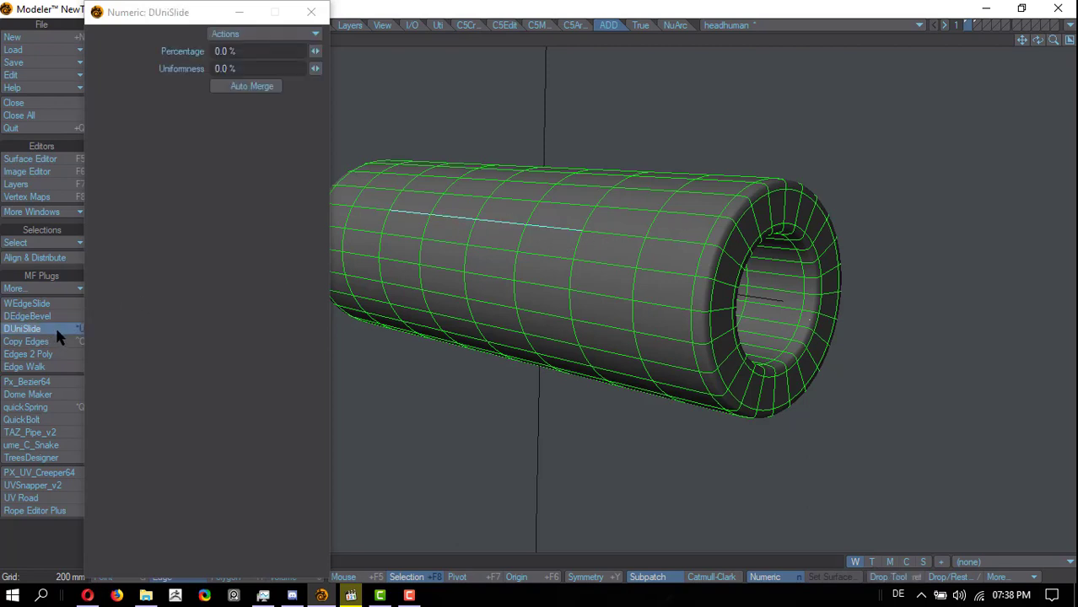
pyautogui.moveTo(504, 217); pyautogui.dragTo(536, 223)
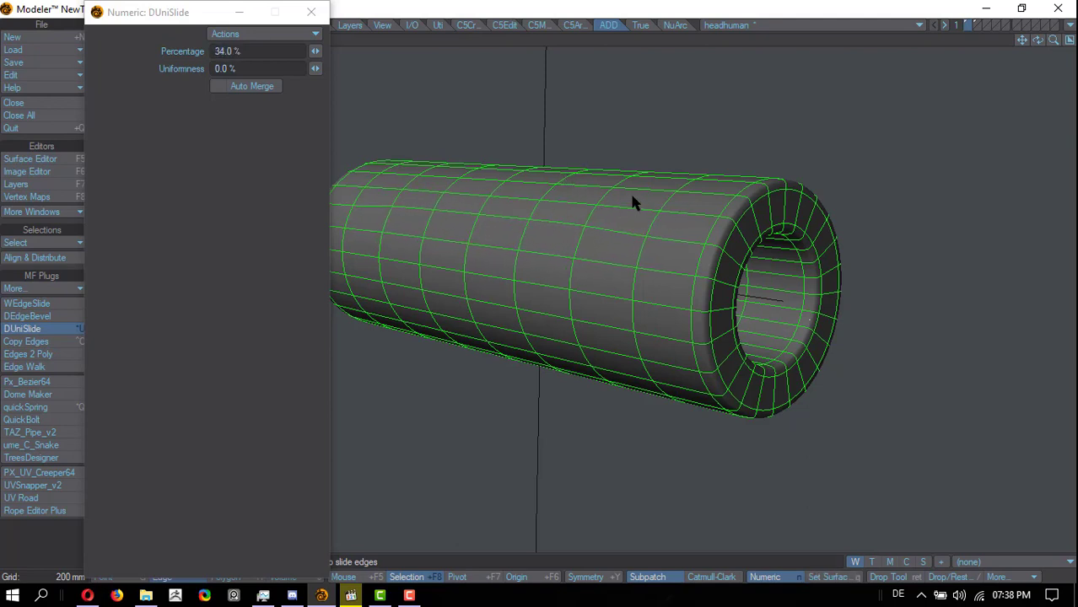
pyautogui.press('space')
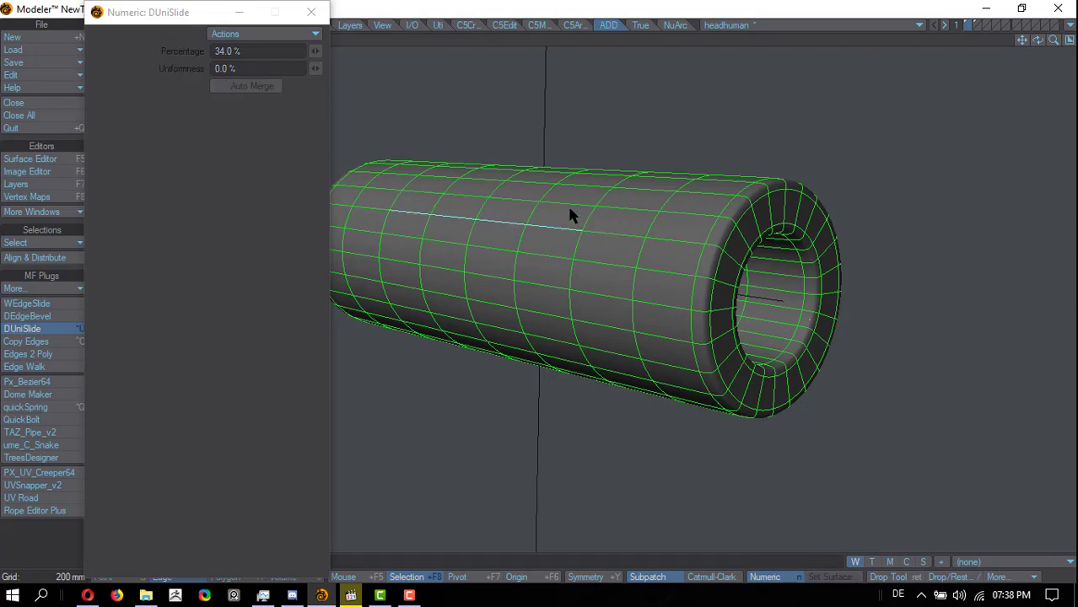
# Select a single point on the tube's side in point mode and slide it up to 100% using DUniSlide with Auto Merge enabled.
pyautogui.click(586, 37)
pyautogui.click(585, 37)
pyautogui.press('space')
pyautogui.press('space')
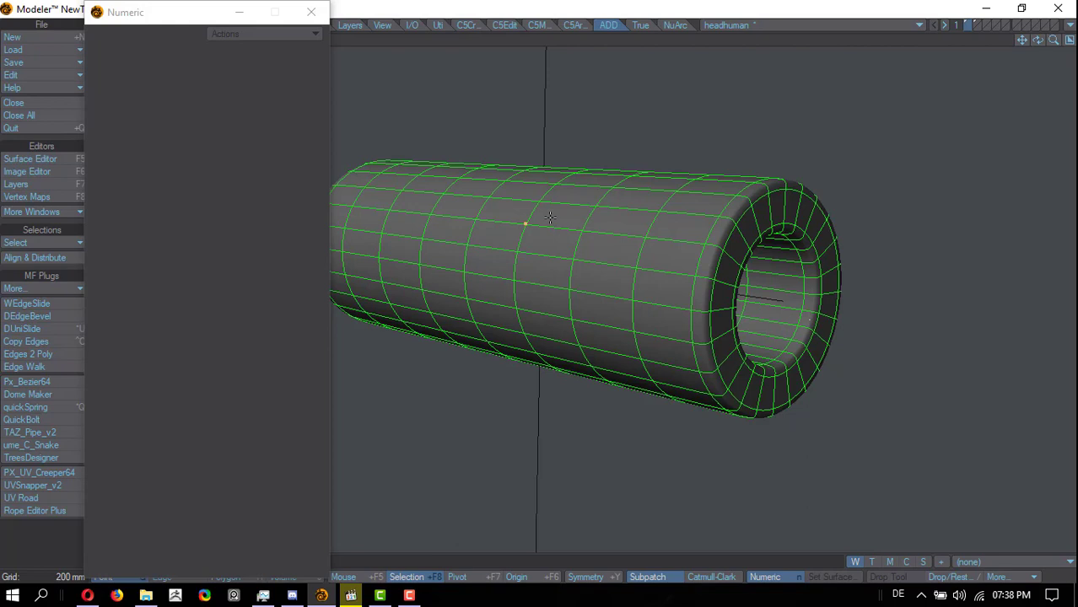
pyautogui.click(23, 329)
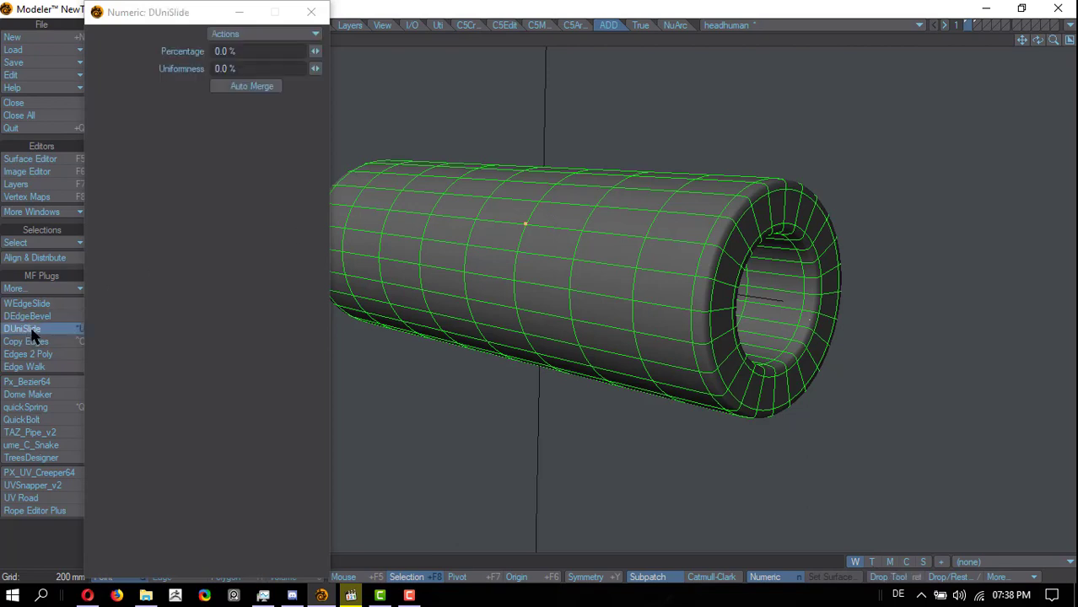
pyautogui.click(218, 86)
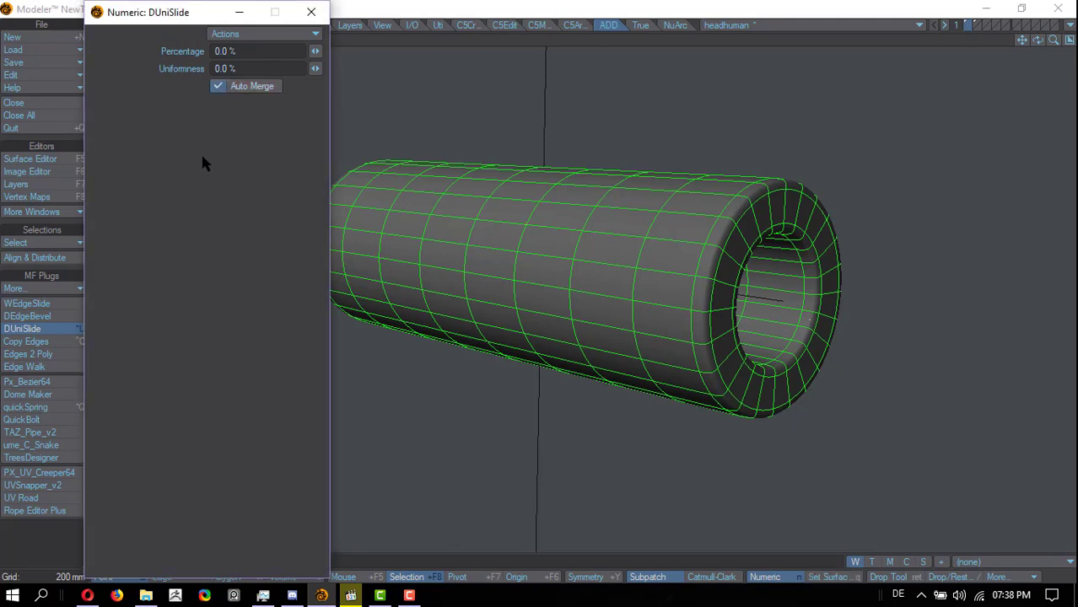
pyautogui.moveTo(527, 216); pyautogui.dragTo(541, 224)
pyautogui.moveTo(554, 237); pyautogui.dragTo(808, 250)
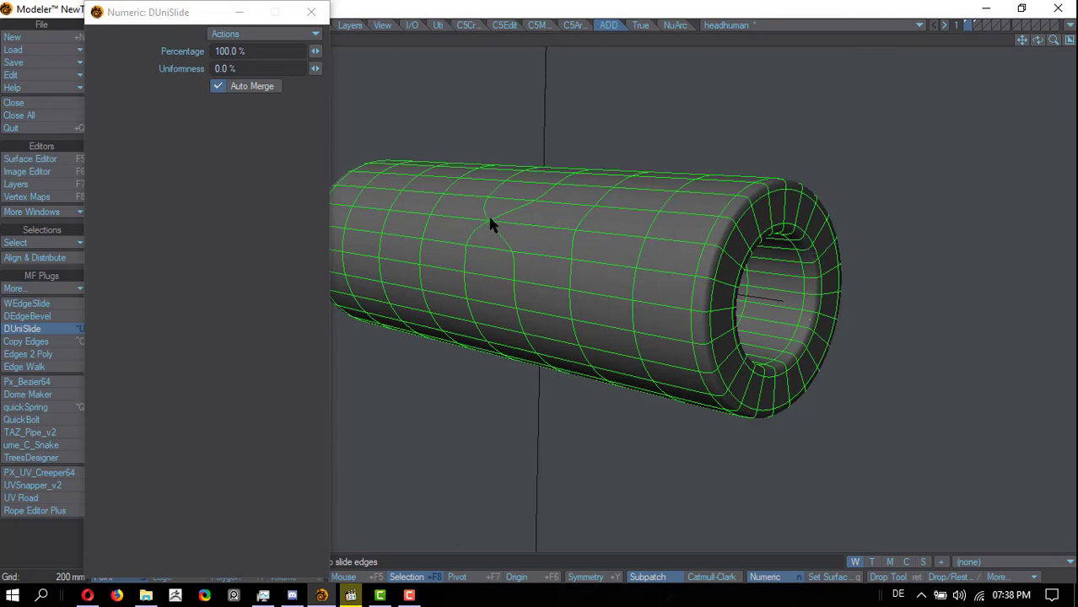
pyautogui.moveTo(486, 226); pyautogui.dragTo(686, 253)
pyautogui.moveTo(593, 222); pyautogui.dragTo(584, 186)
# Leave DUniSlide and undo the slide of the single point.
pyautogui.press('space')
pyautogui.hotkey('ctrl', 'z')
pyautogui.hotkey('ctrl', 'z')
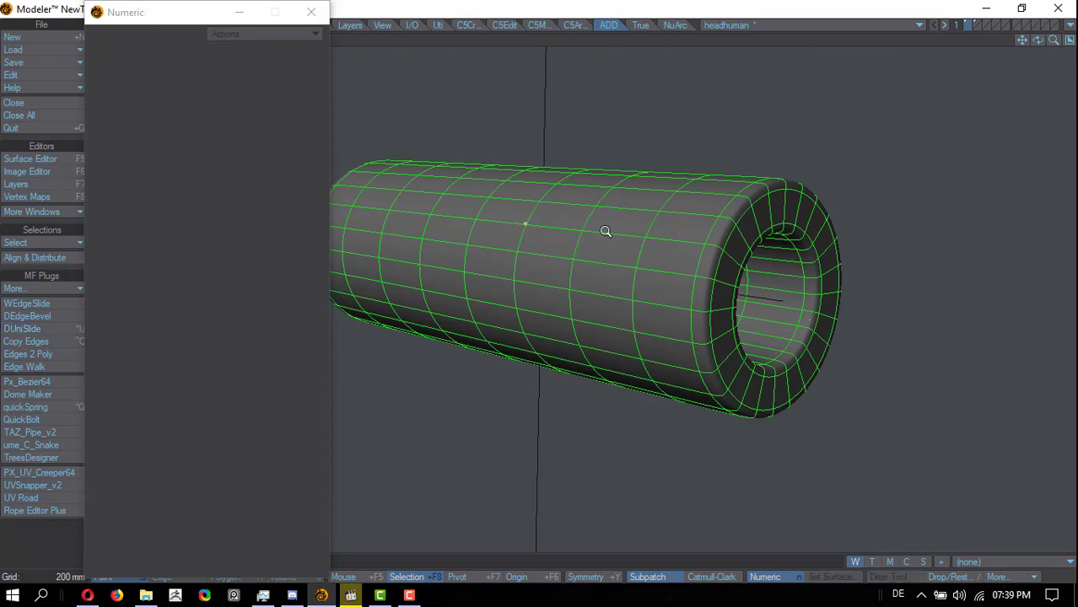
# Clear the single-point selection on the tube and try to run WEdgeSlide with nothing selected.
pyautogui.keyDown('alt'); pyautogui.moveTo(604, 231); pyautogui.dragTo(582, 258); pyautogui.keyUp('alt')
pyautogui.click(622, 42)
pyautogui.keyDown('alt'); pyautogui.keyDown('shift'); pyautogui.moveTo(534, 169); pyautogui.dragTo(553, 180); pyautogui.keyUp('shift'); pyautogui.keyUp('alt')
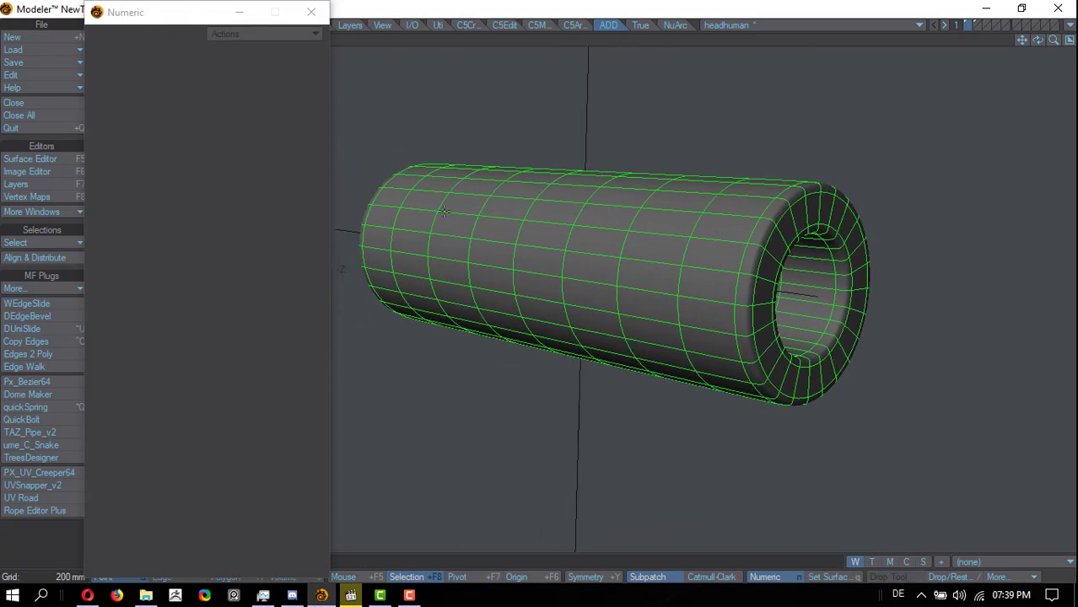
pyautogui.click(52, 303)
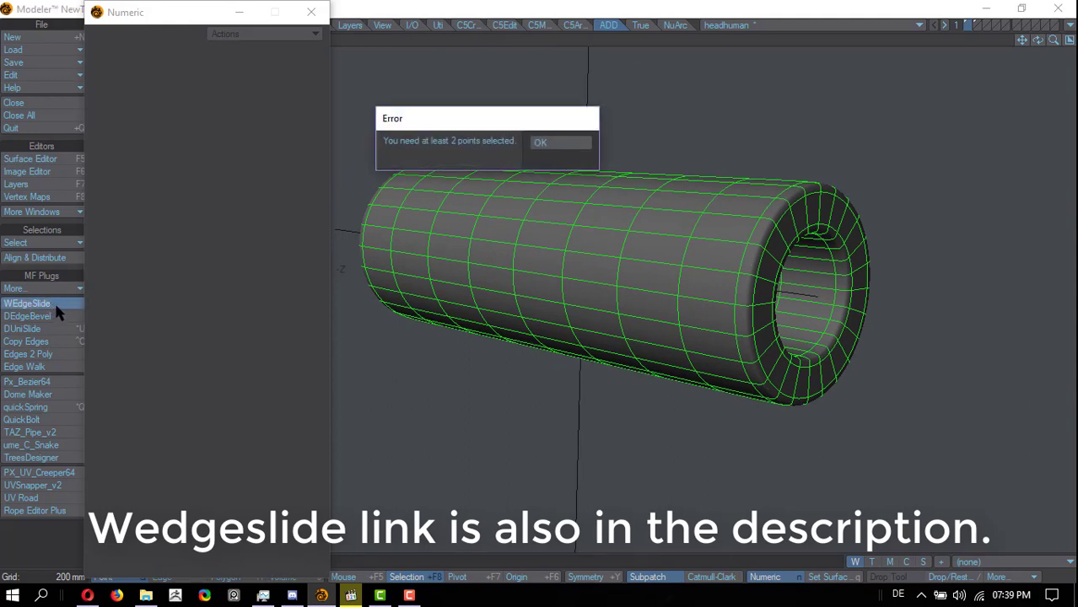
pyautogui.click(554, 143)
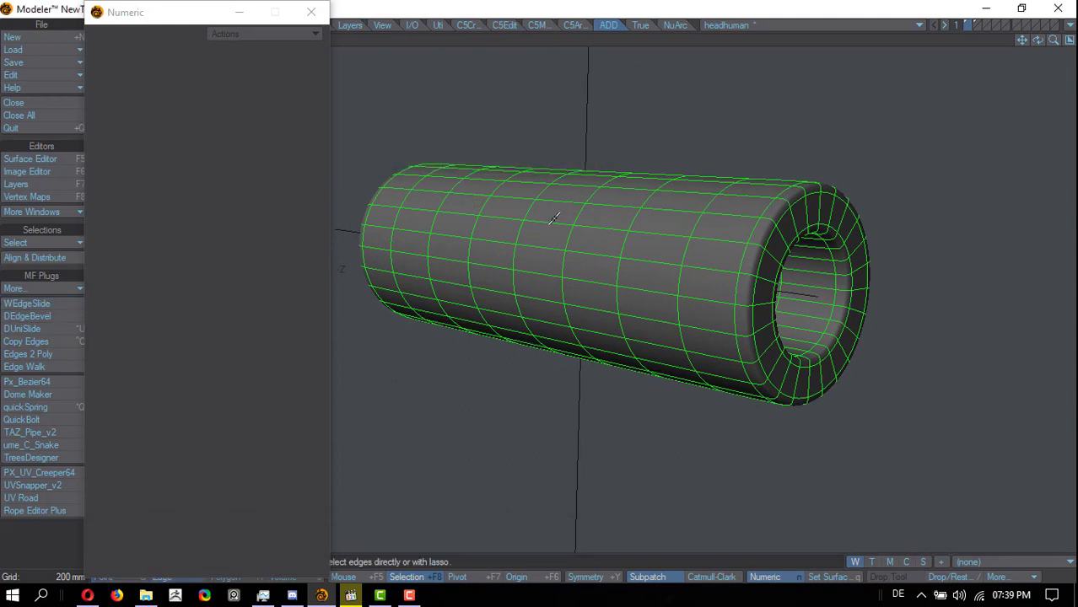
# Return to point mode and select four consecutive points along one lengthwise line on the tube's side.
pyautogui.press('space')
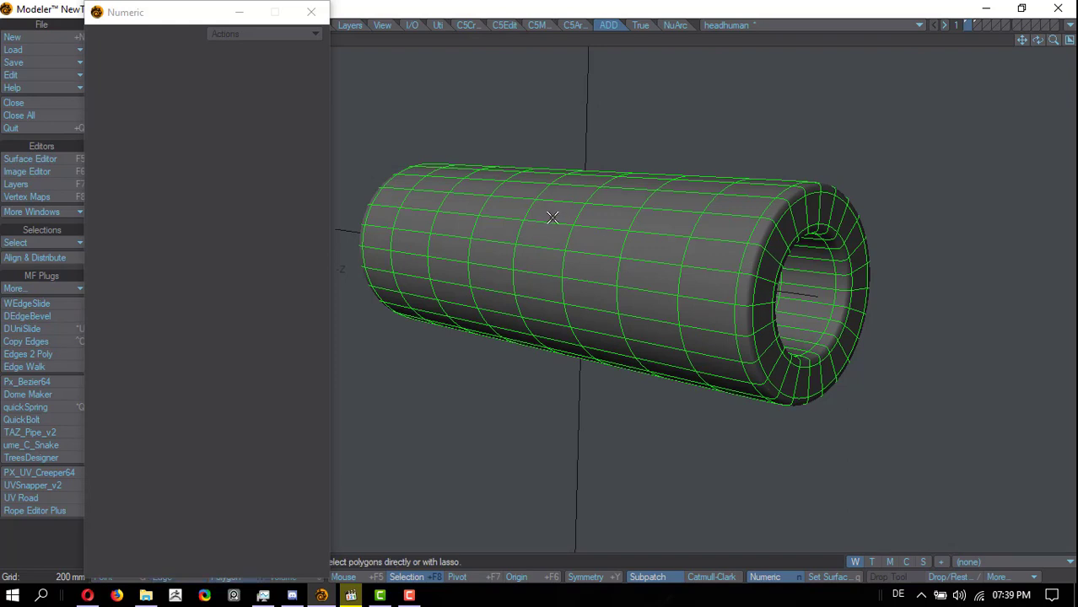
pyautogui.press('space')
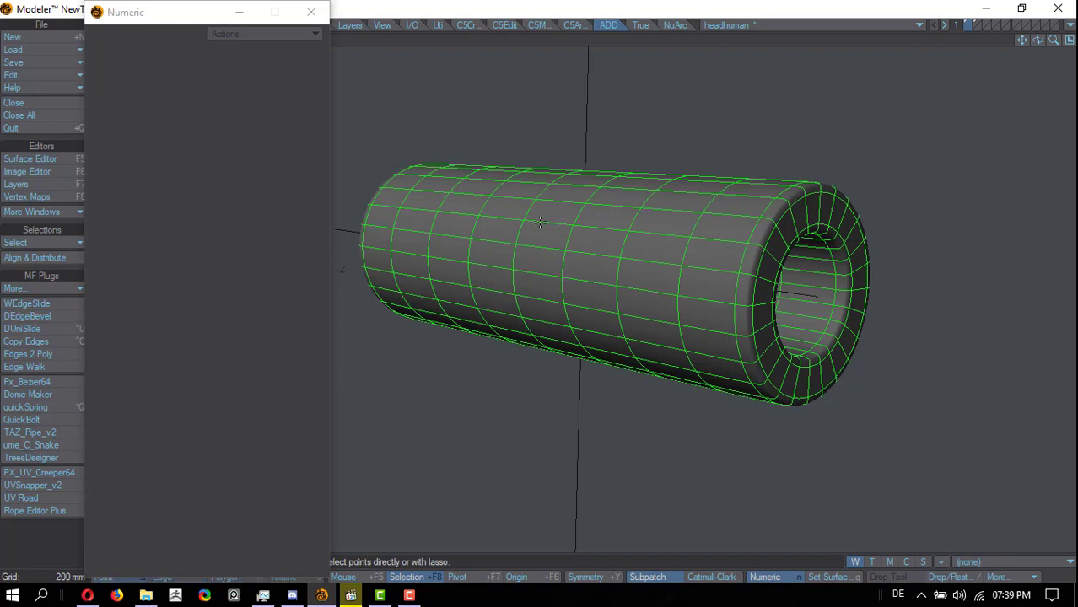
pyautogui.click(477, 216)
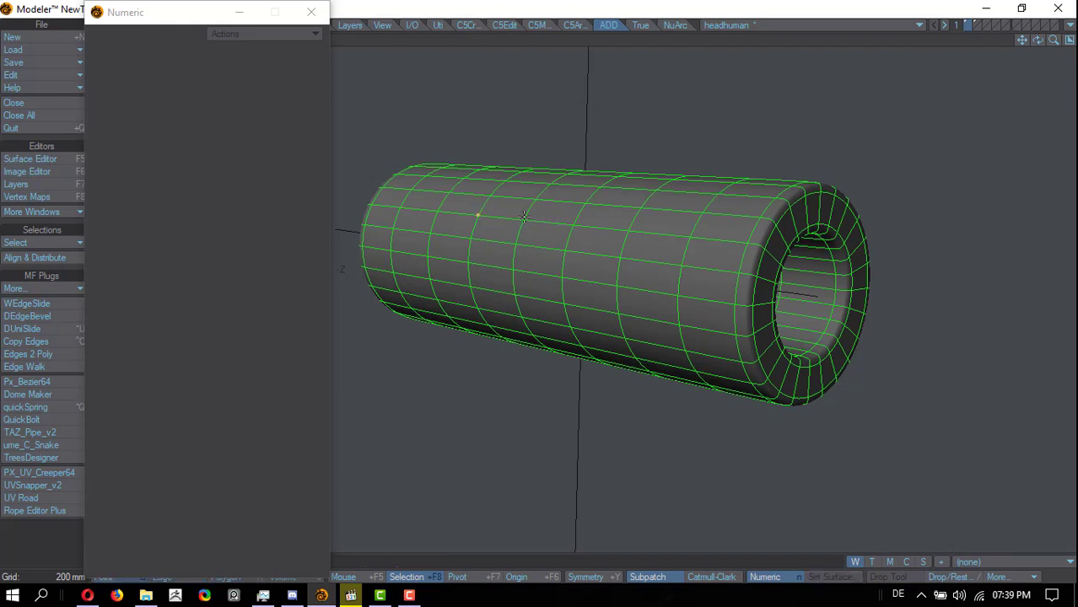
pyautogui.click(573, 224)
pyautogui.click(628, 229)
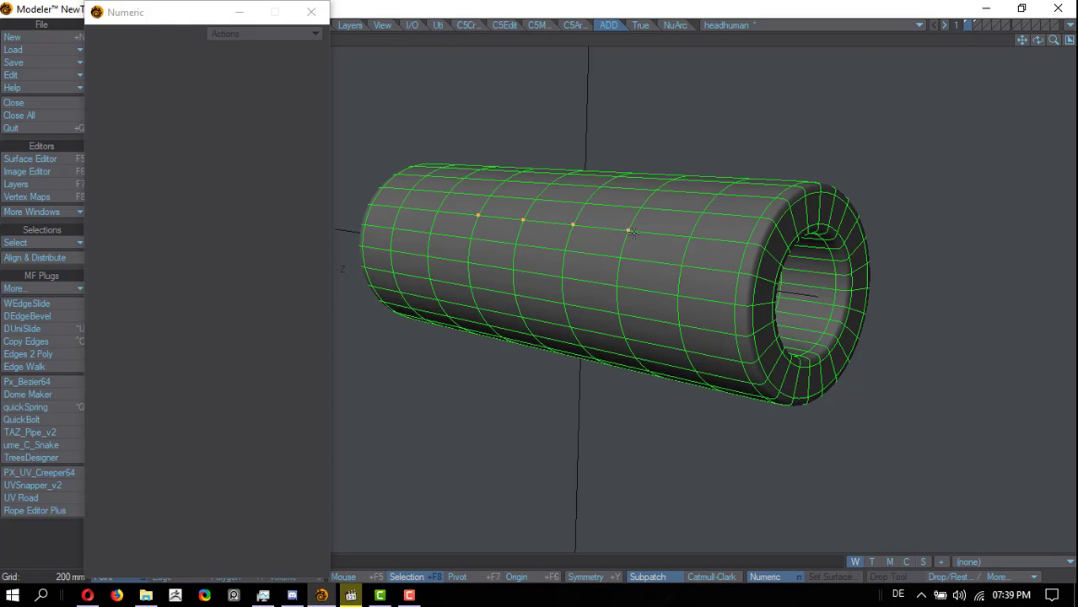
# Slide the four selected points with WEdgeSlide, setting Percent to 19.
pyautogui.click(42, 303)
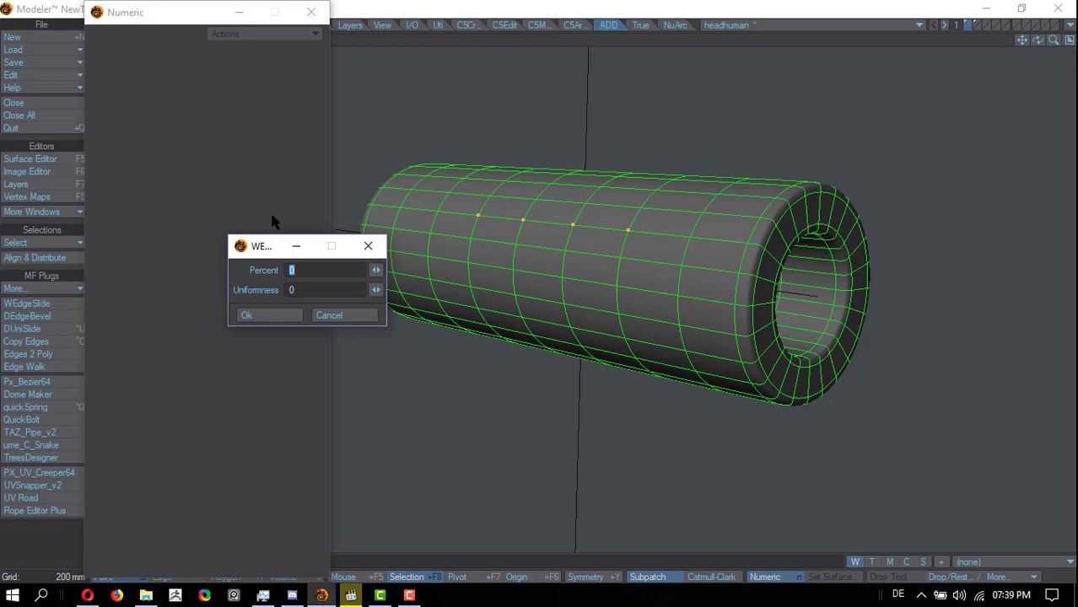
pyautogui.moveTo(275, 246); pyautogui.dragTo(238, 180)
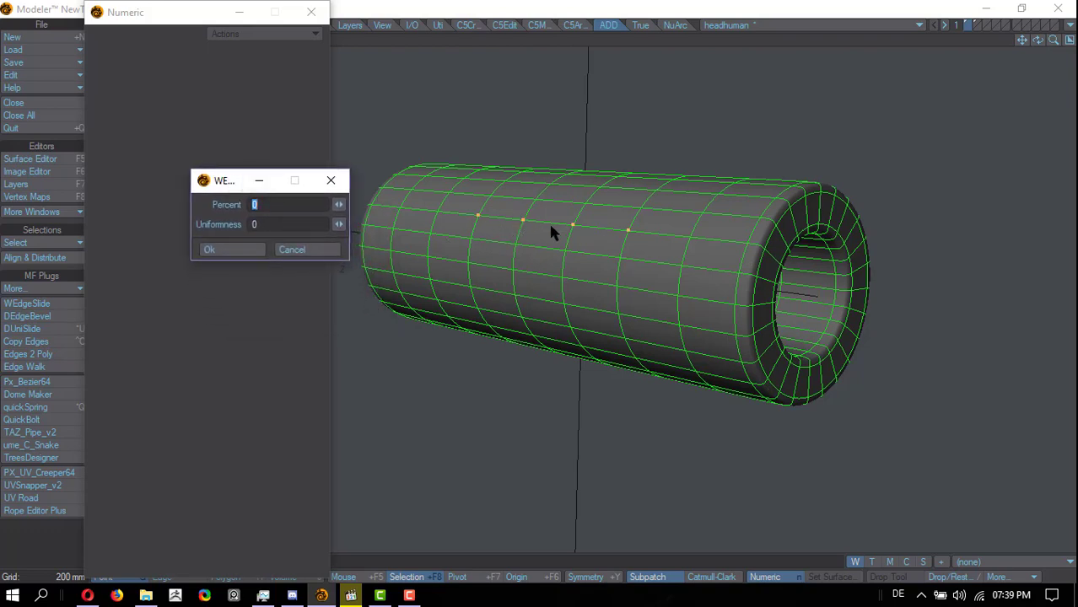
pyautogui.click(659, 185)
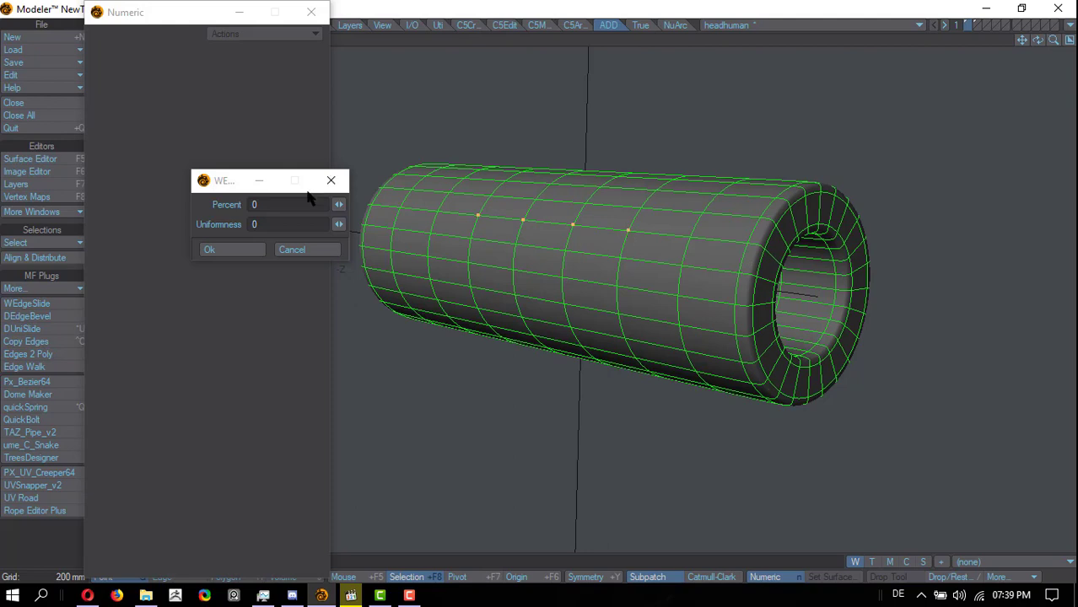
pyautogui.moveTo(340, 208); pyautogui.dragTo(396, 208)
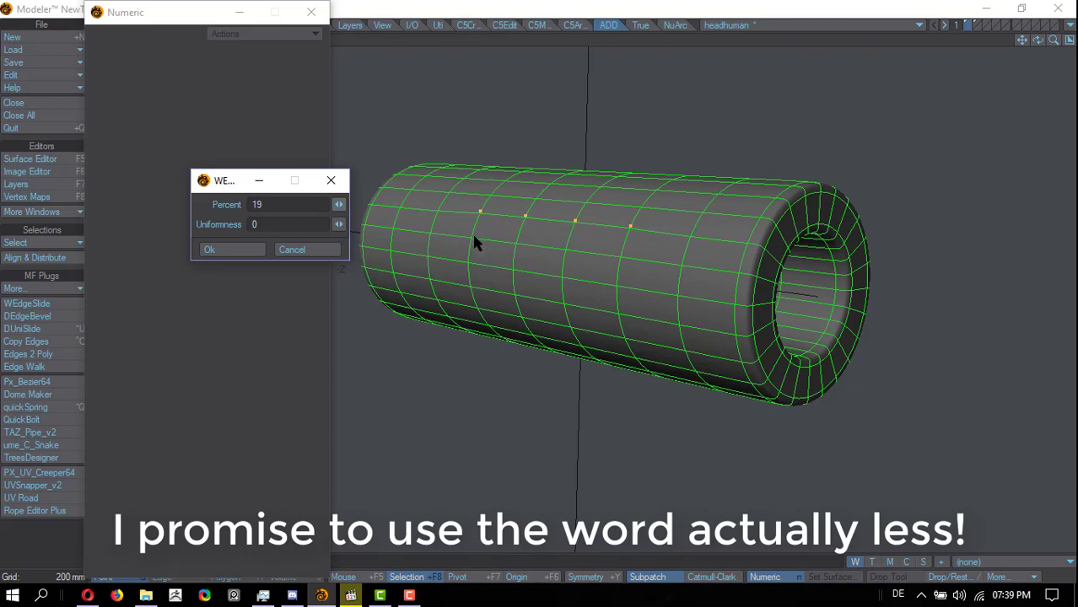